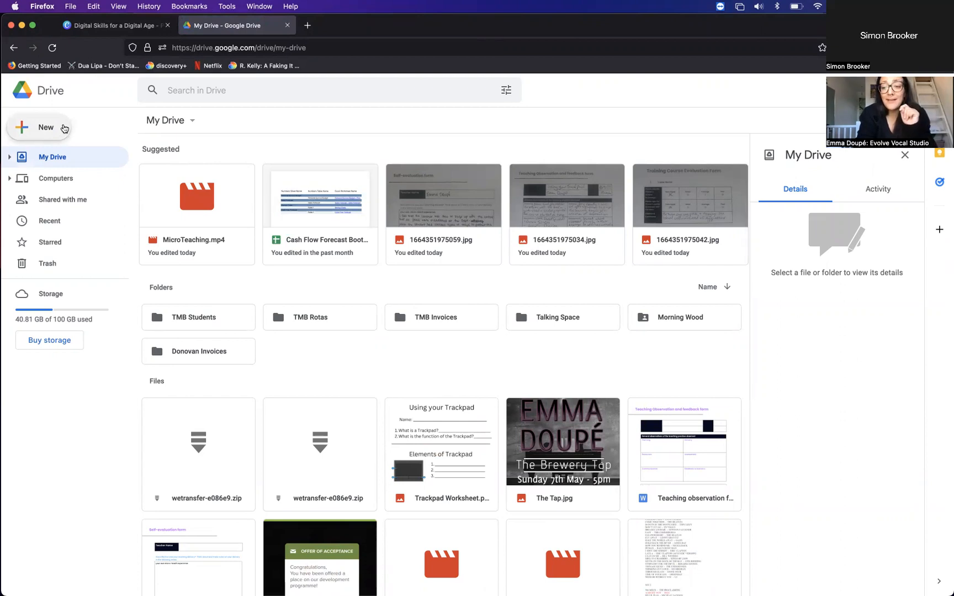
Create a new blank Google Docs document from My Drive.
click(64, 129)
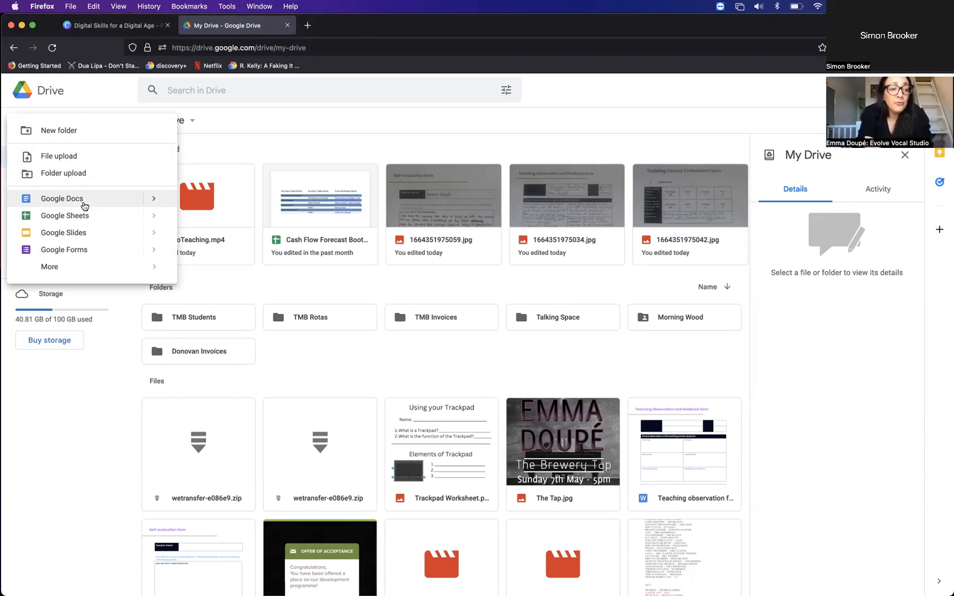
click(84, 206)
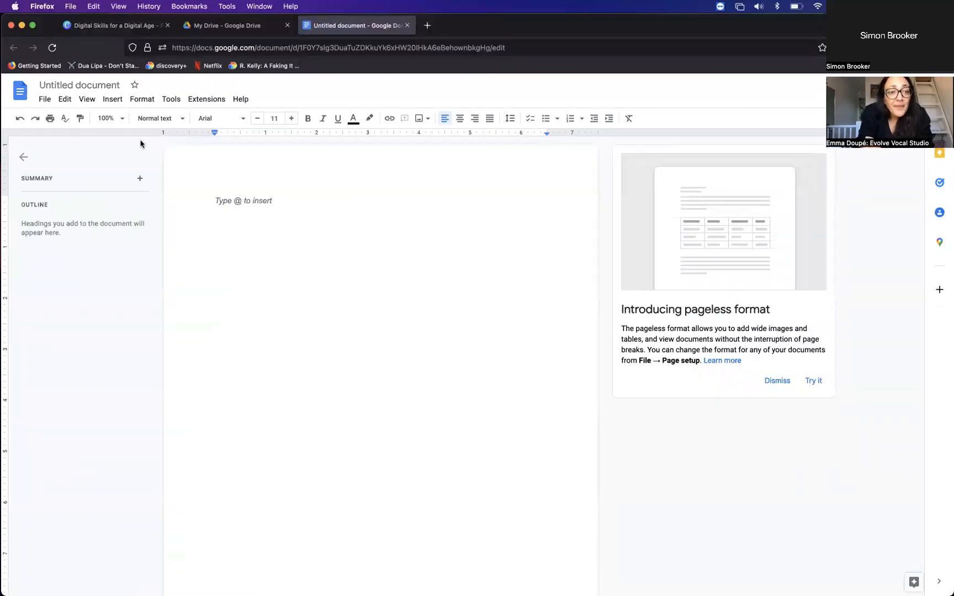
Switch to the Canva presentation, look at the Google Docs slide after the Session 4 slide, and return to the untitled document.
click(121, 26)
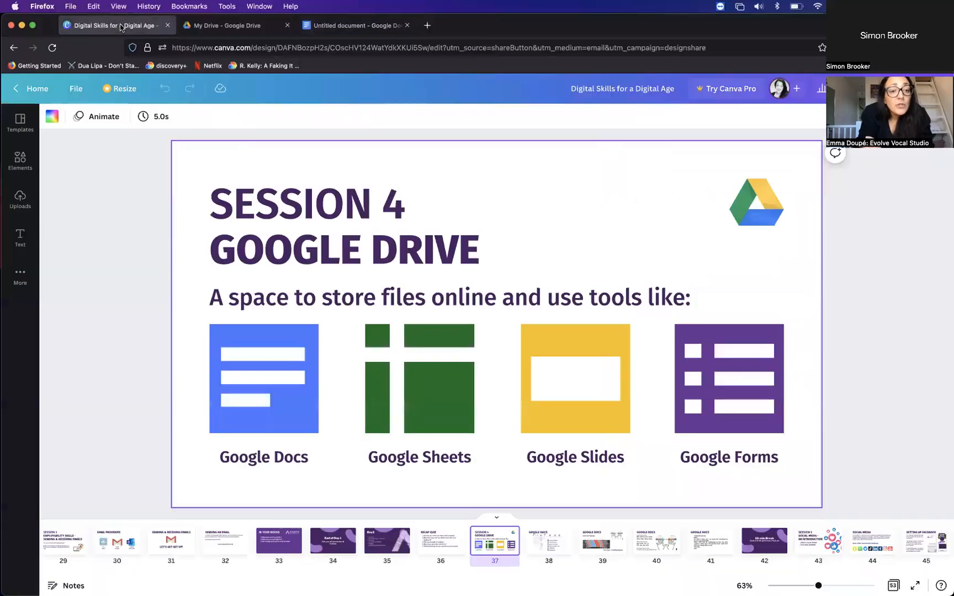
key(Right)
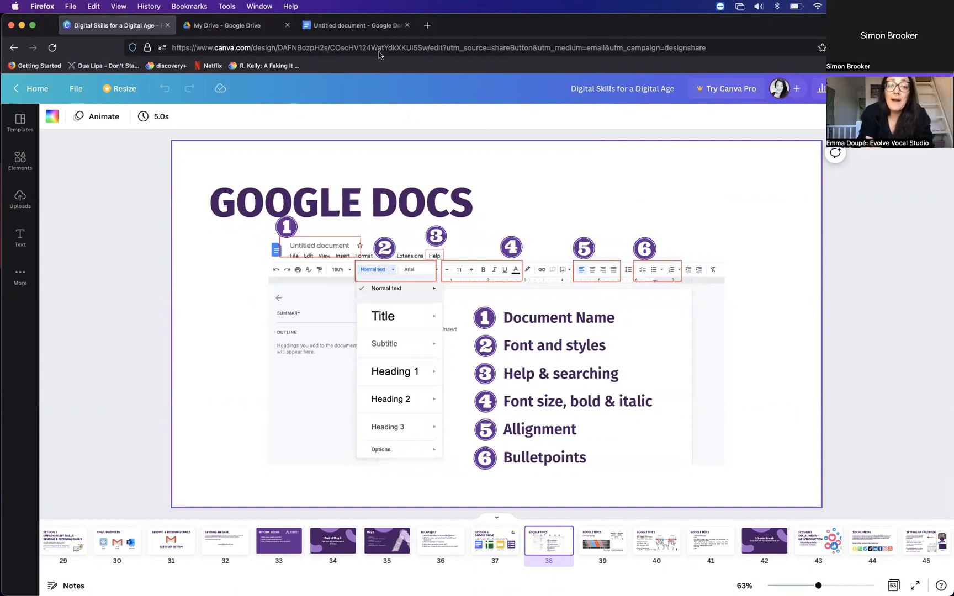
click(375, 31)
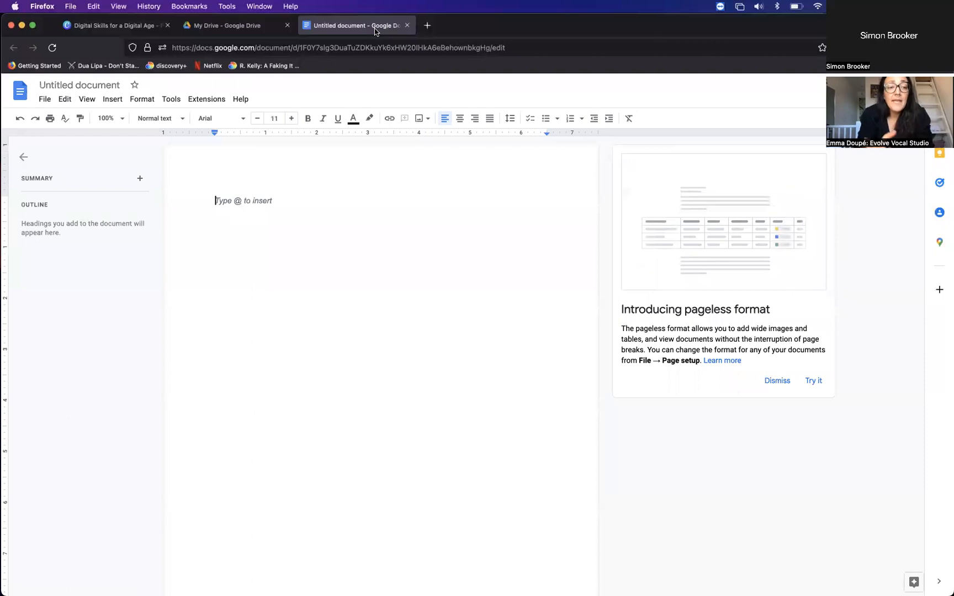
Rename the untitled document as "Typing Exercises".
click(121, 83)
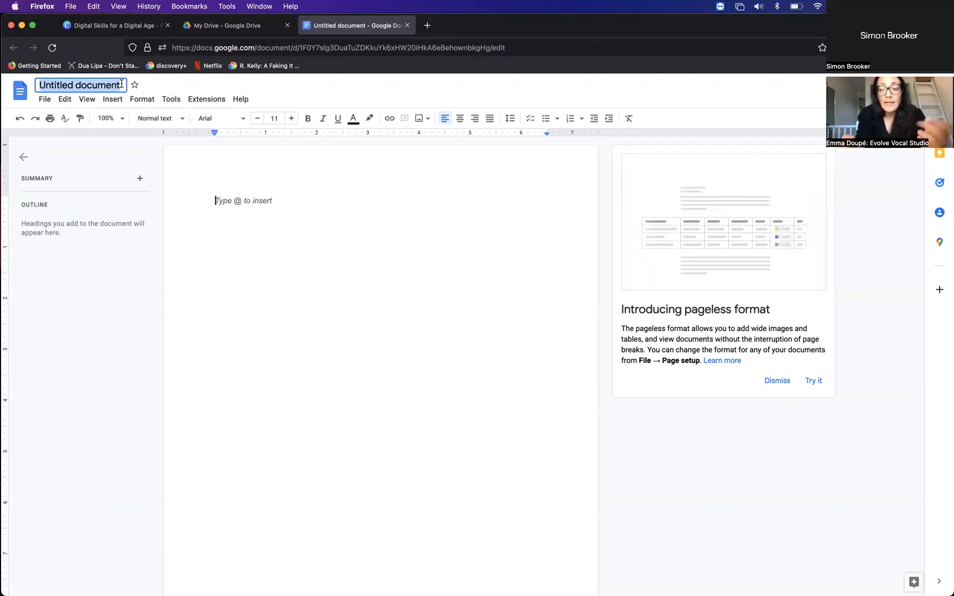
text(T)
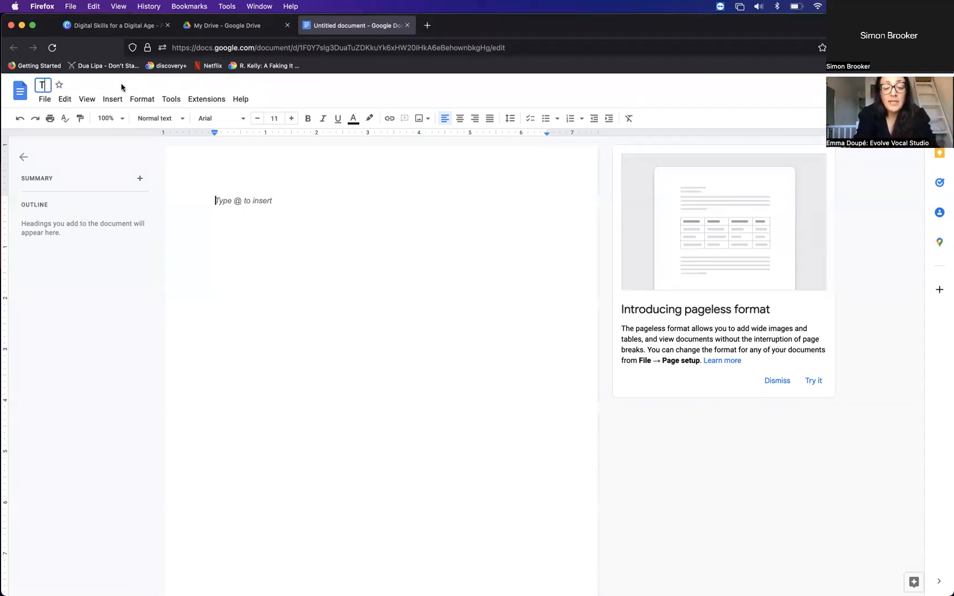
text(yping )
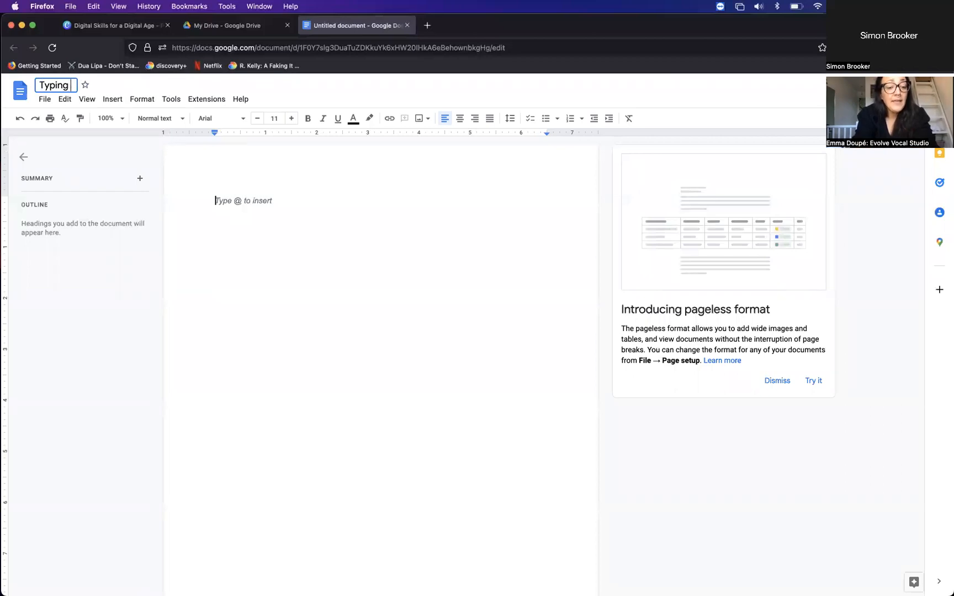
text(Exercies)
key(BackSpace)
key(BackSpace)
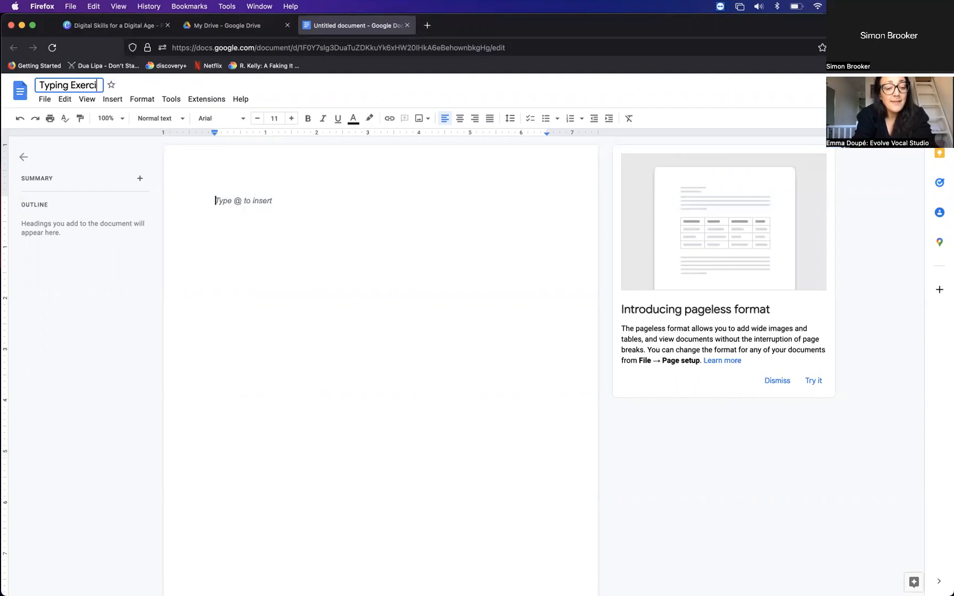
text(ses)
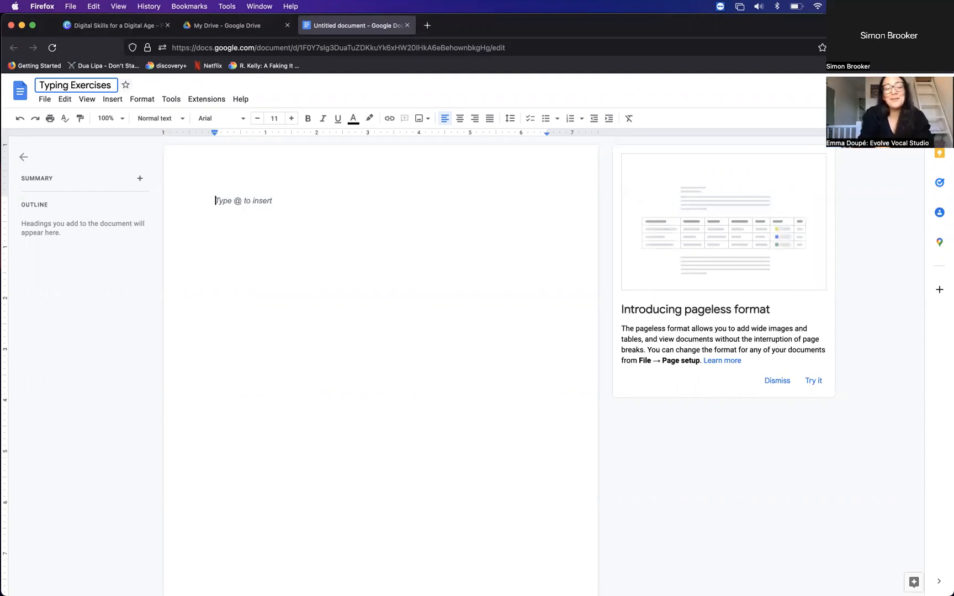
click(224, 232)
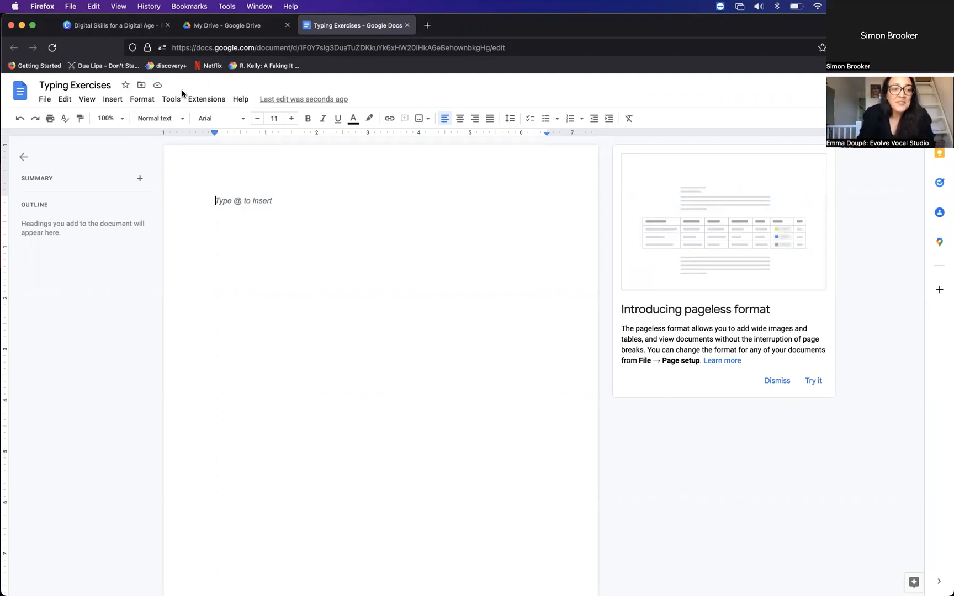
Apply the Title style to the first line and enter "Typing Exercises" as the heading.
click(183, 120)
mouse_move(190, 147)
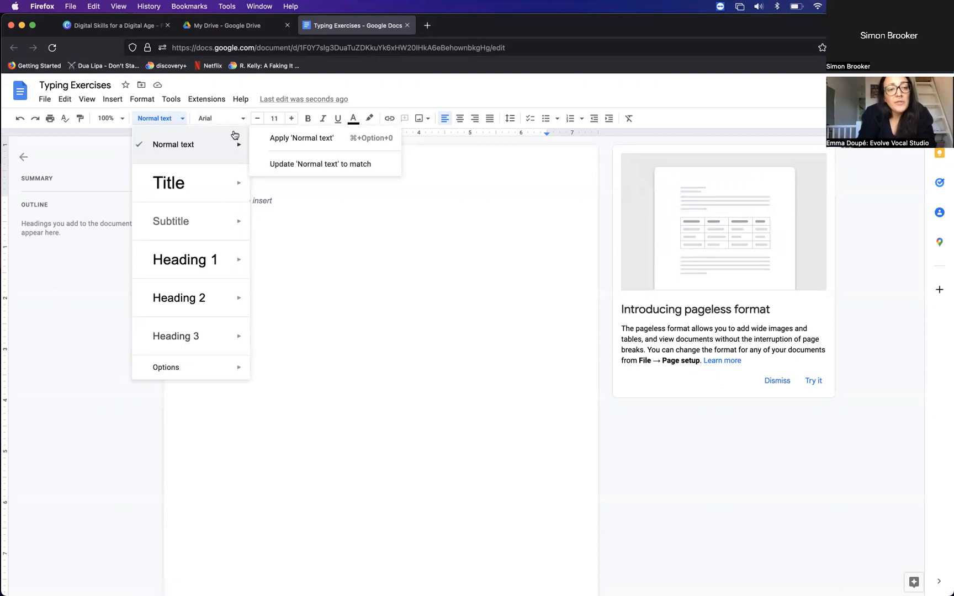
mouse_move(213, 190)
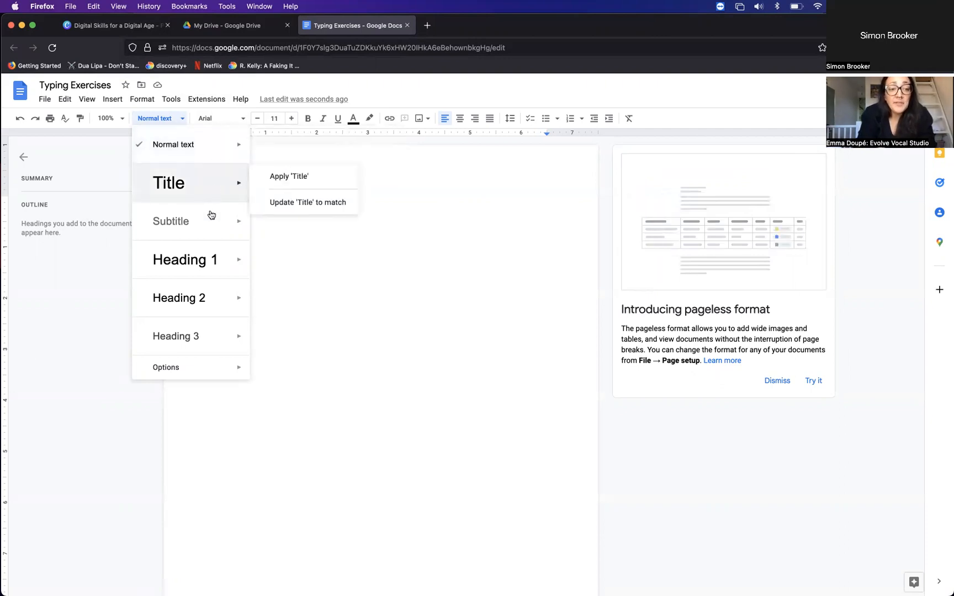
mouse_move(210, 262)
mouse_move(209, 346)
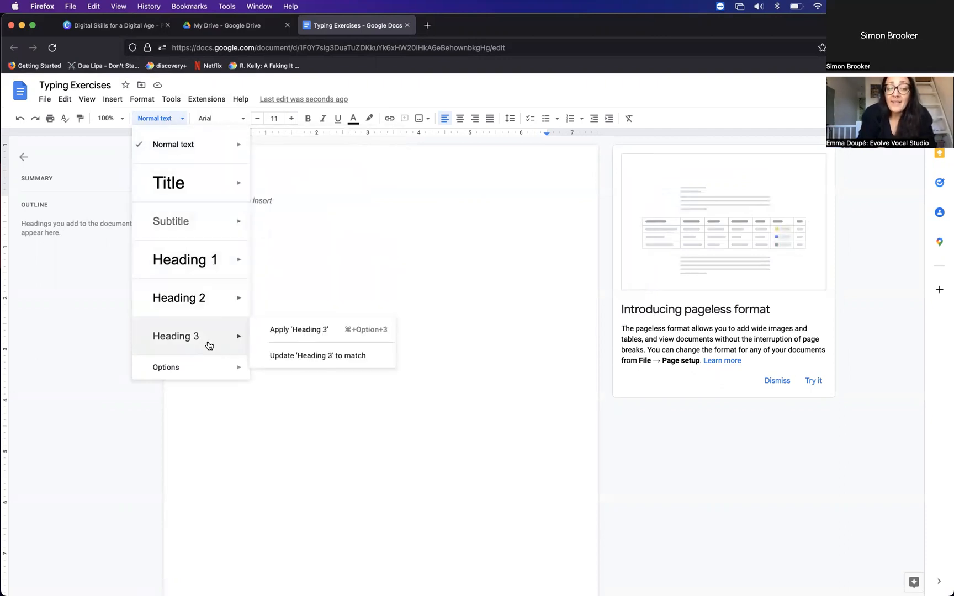
mouse_move(212, 300)
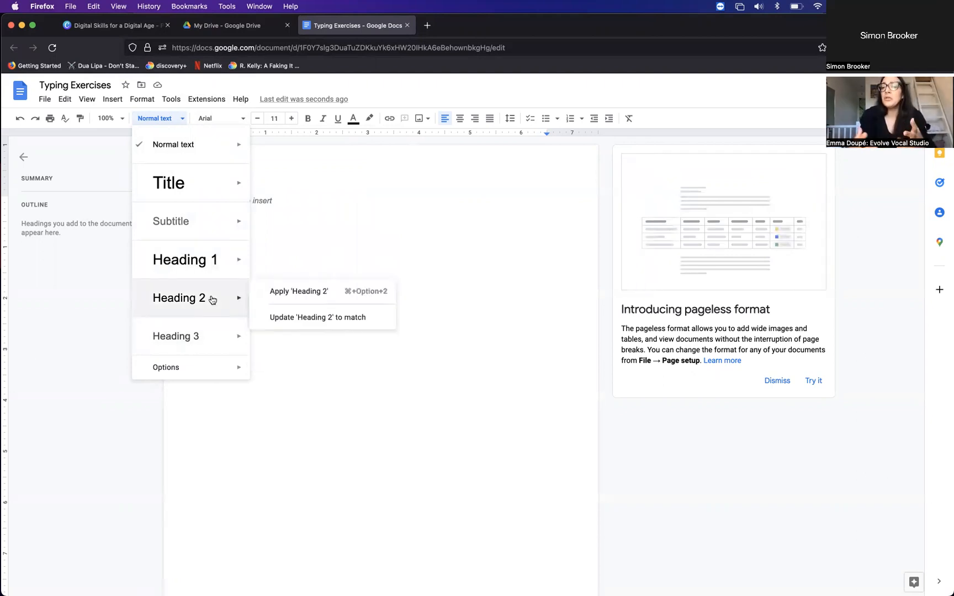
click(184, 203)
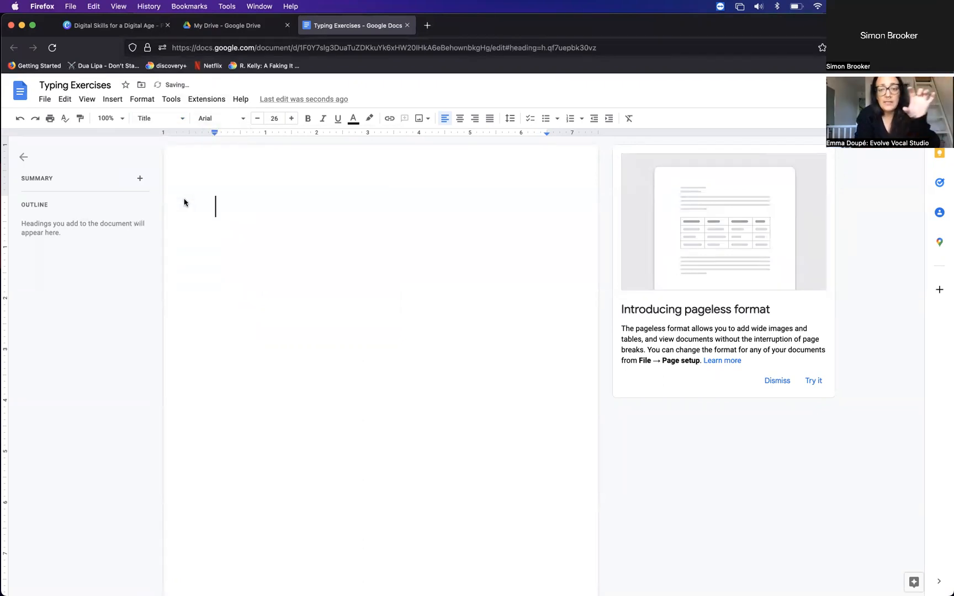
text(Ty)
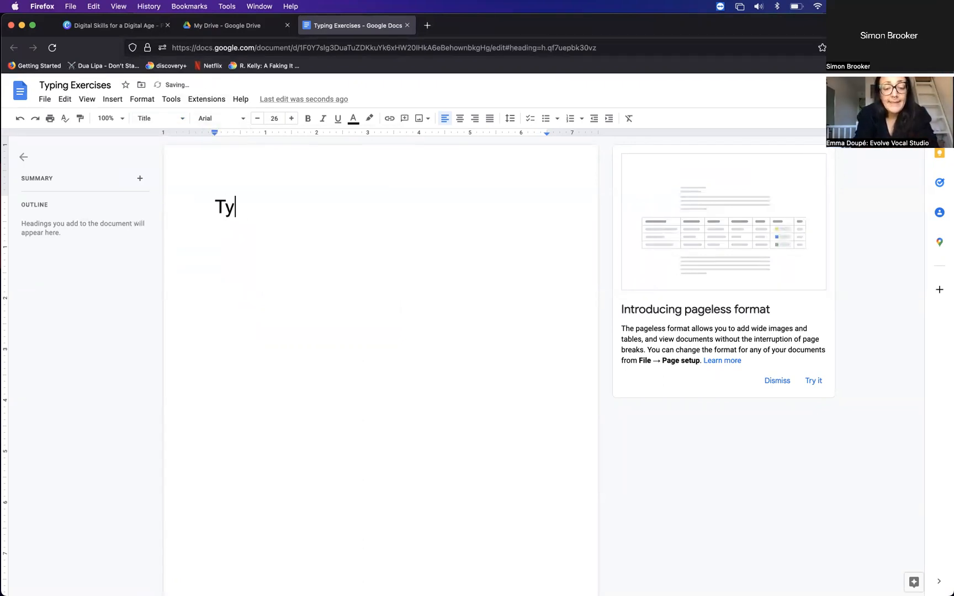
text(ping Exe)
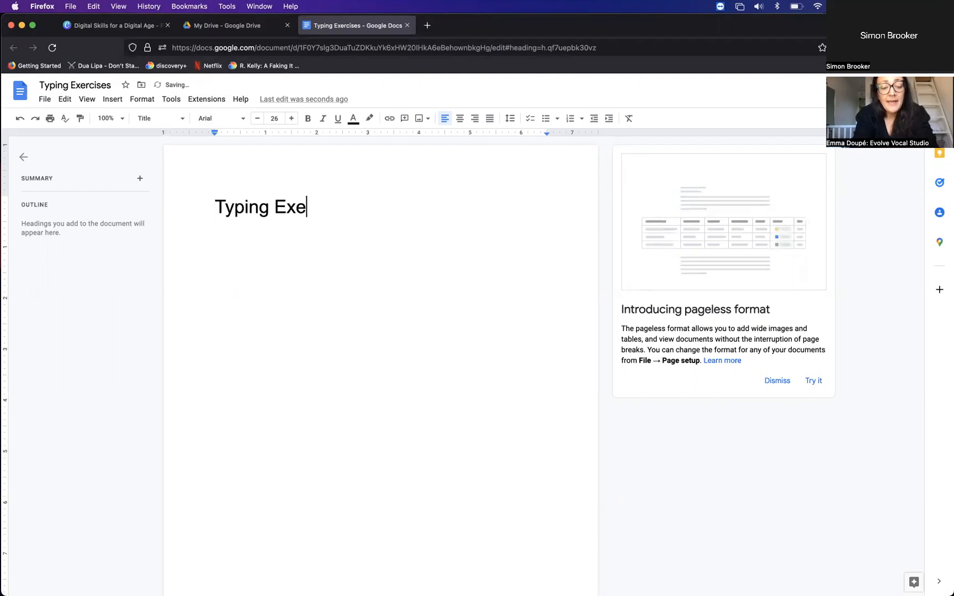
text(rcise)
key(BackSpace)
text(ses)
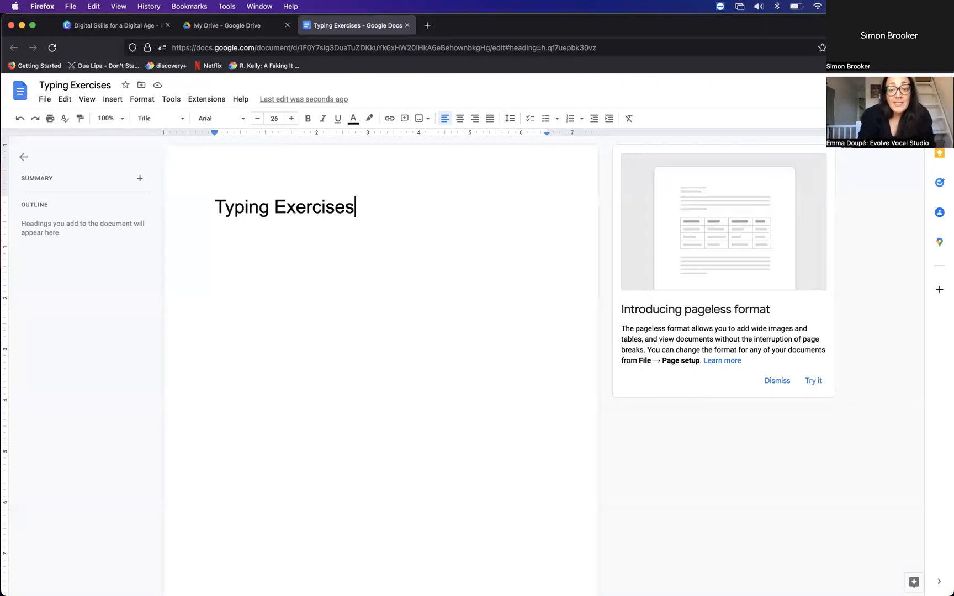
Add the word "Typing" on a new line below the title and change its font to Righteous, finally to Courier New.
key(Return)
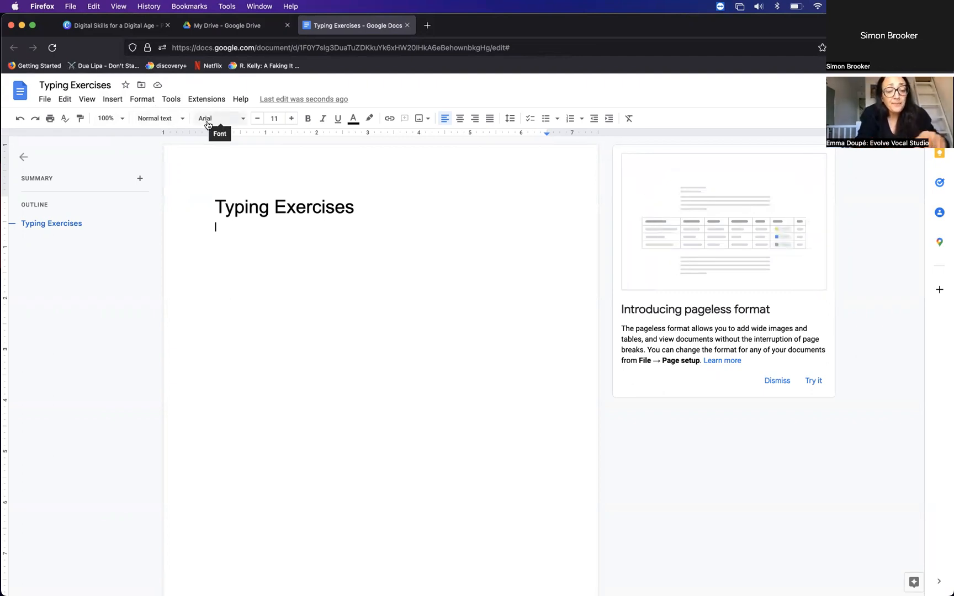
text(Typing)
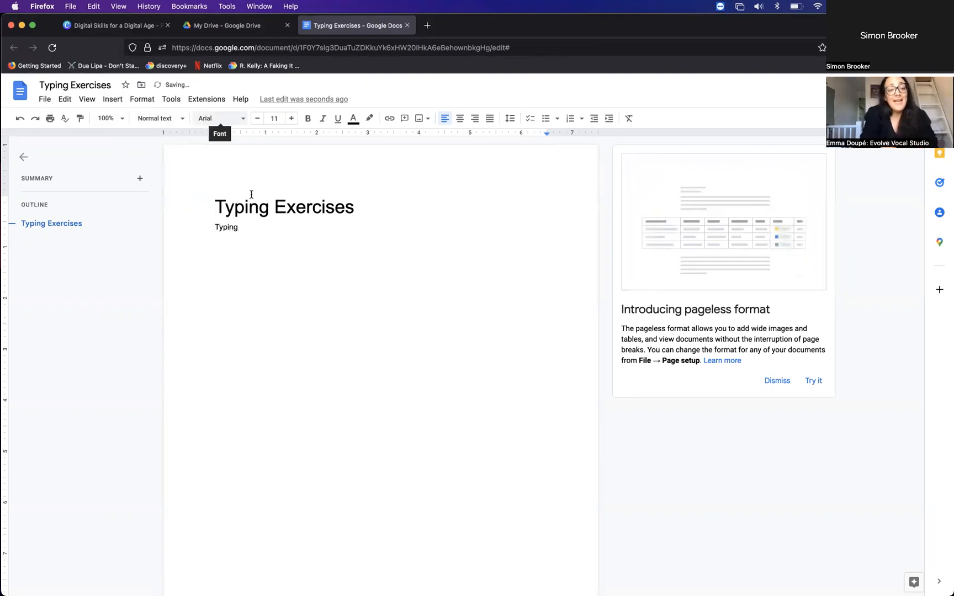
double_click(219, 225)
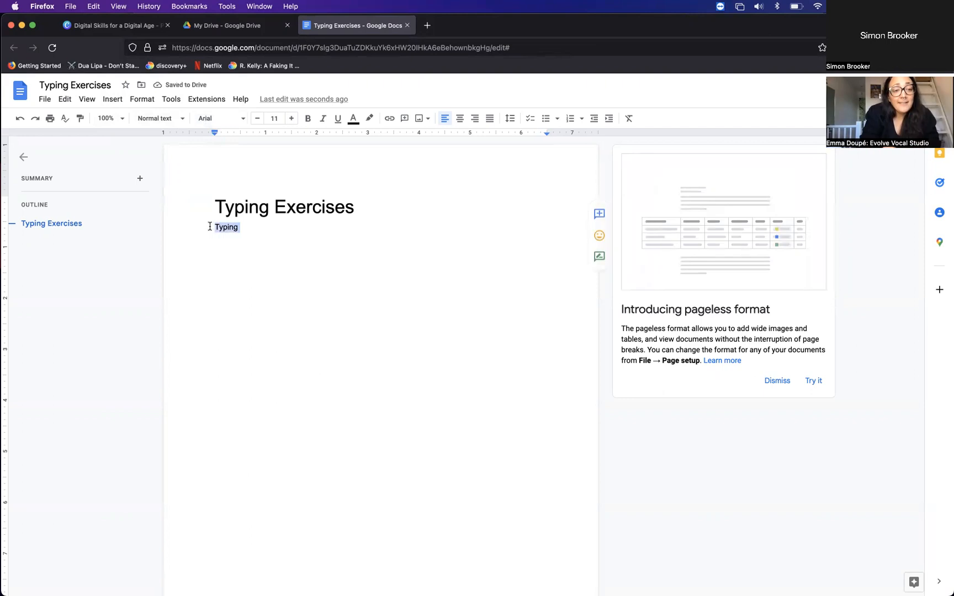
click(243, 122)
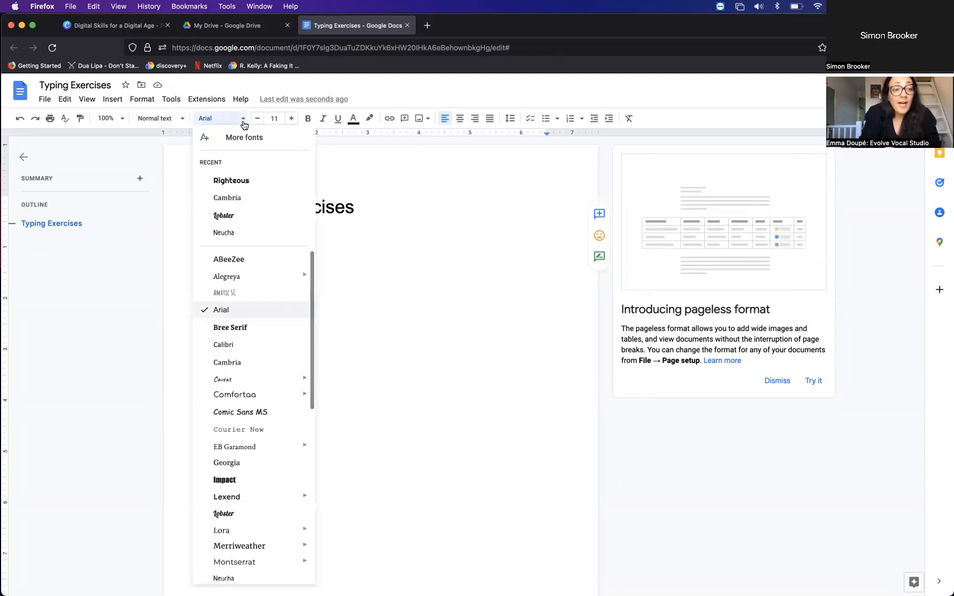
click(246, 183)
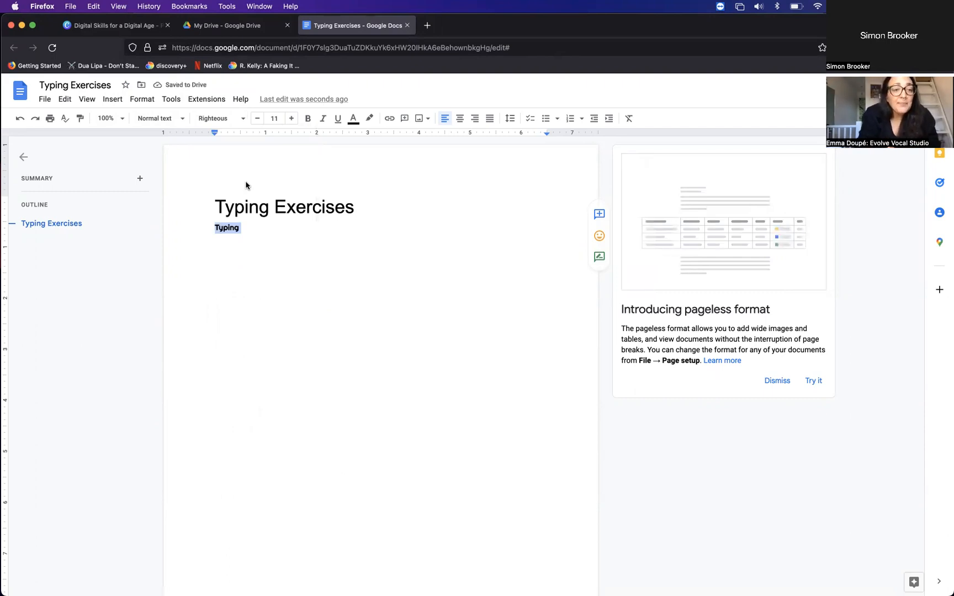
click(243, 119)
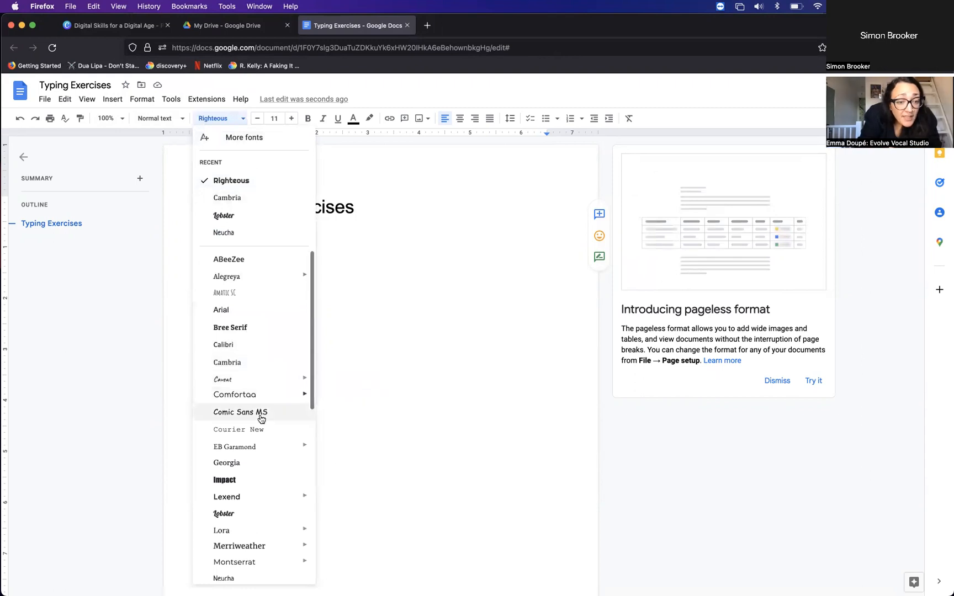
click(260, 434)
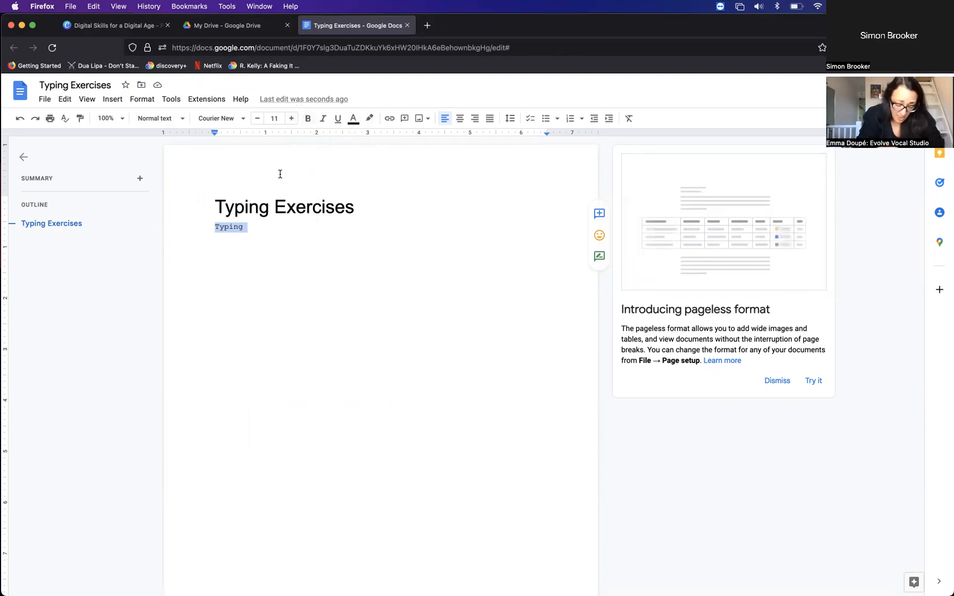
Search the document's help for "font size" and close the results without choosing an option.
click(241, 100)
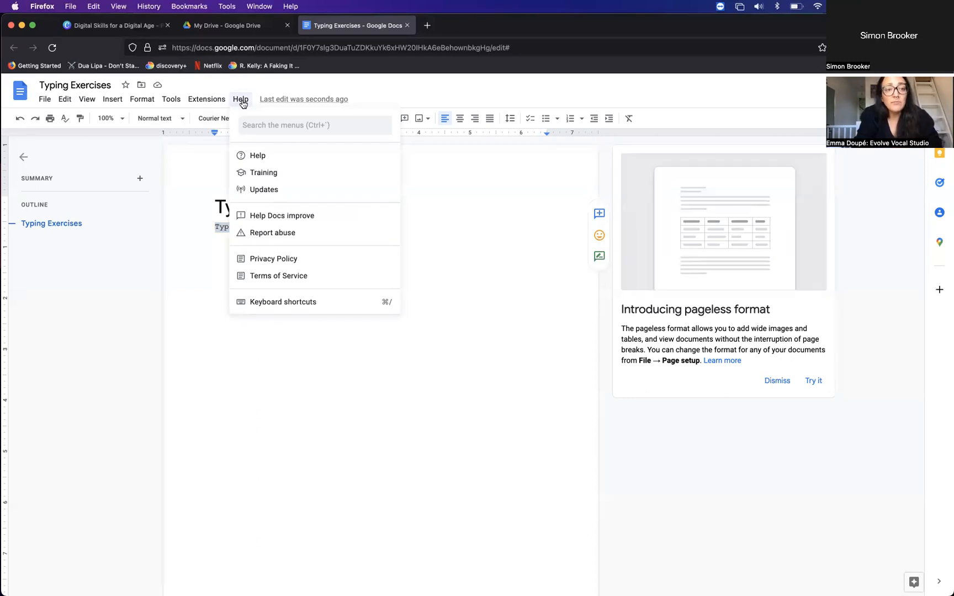
click(253, 124)
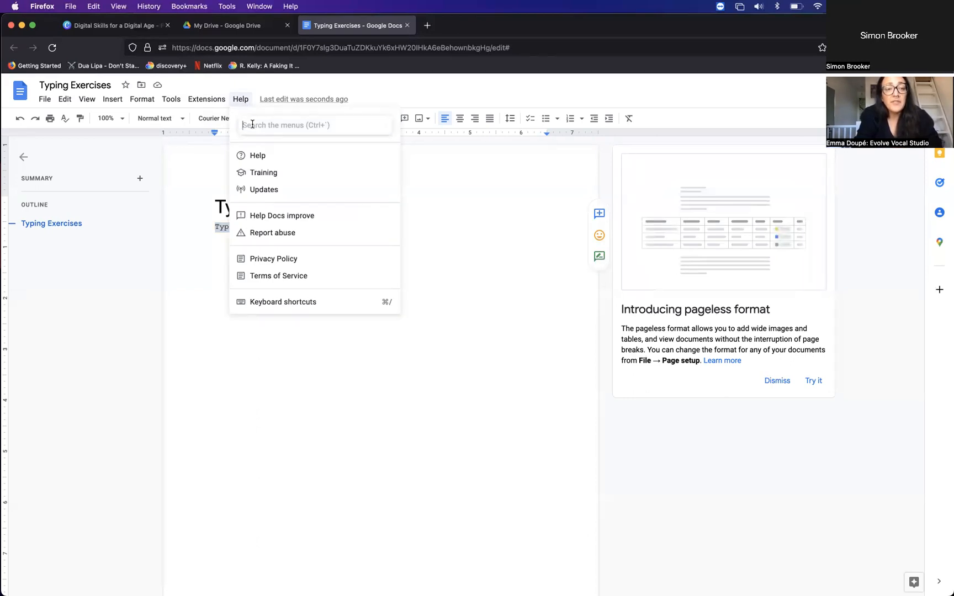
text(font size)
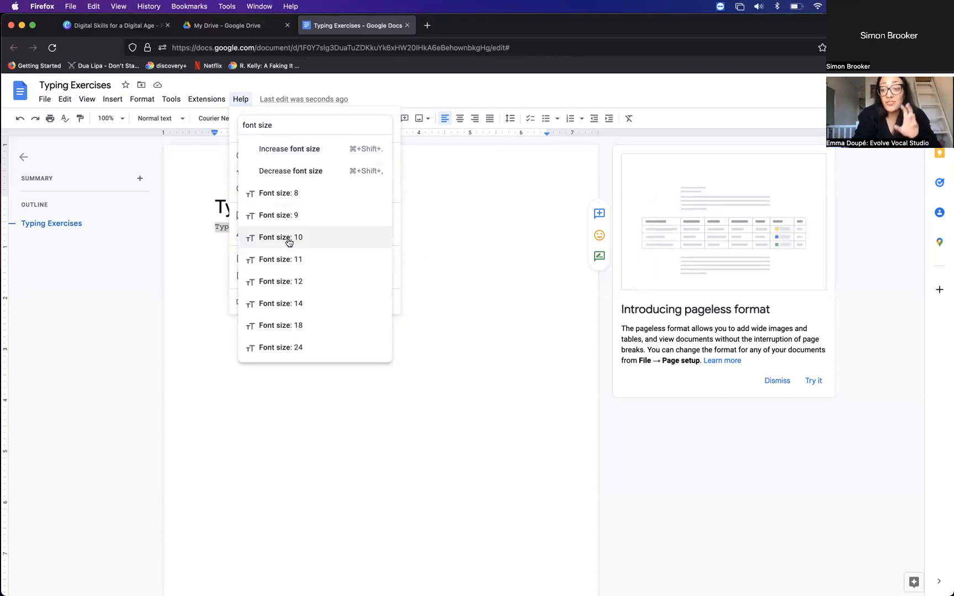
click(486, 236)
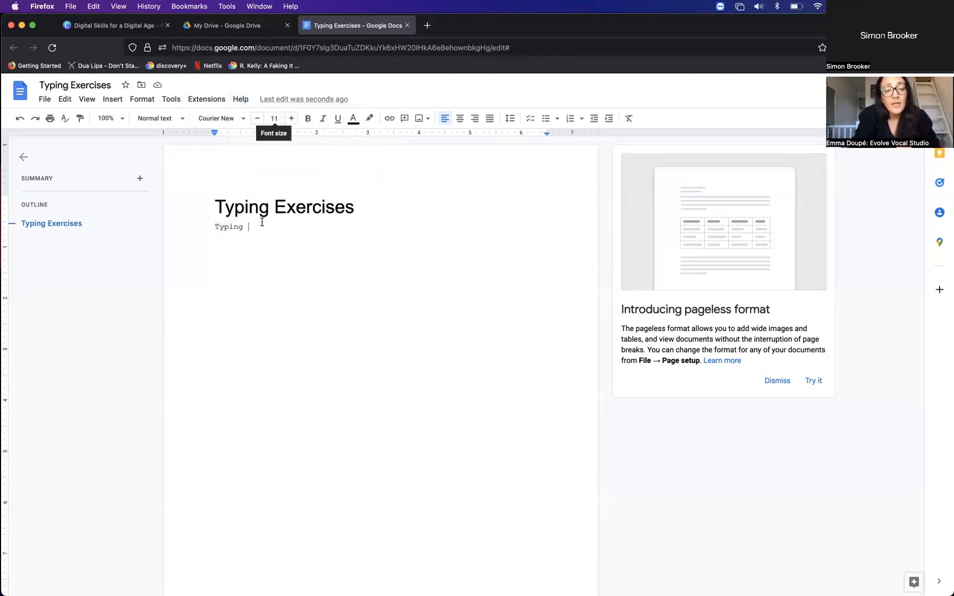
Make the word "Typing" below the title bold, italic and underlined.
double_click(223, 227)
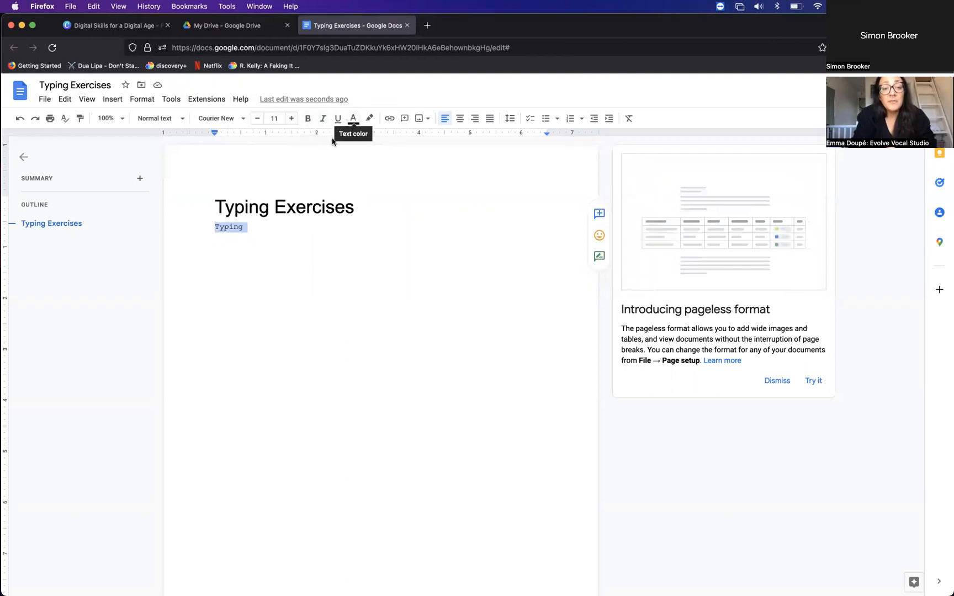
click(307, 121)
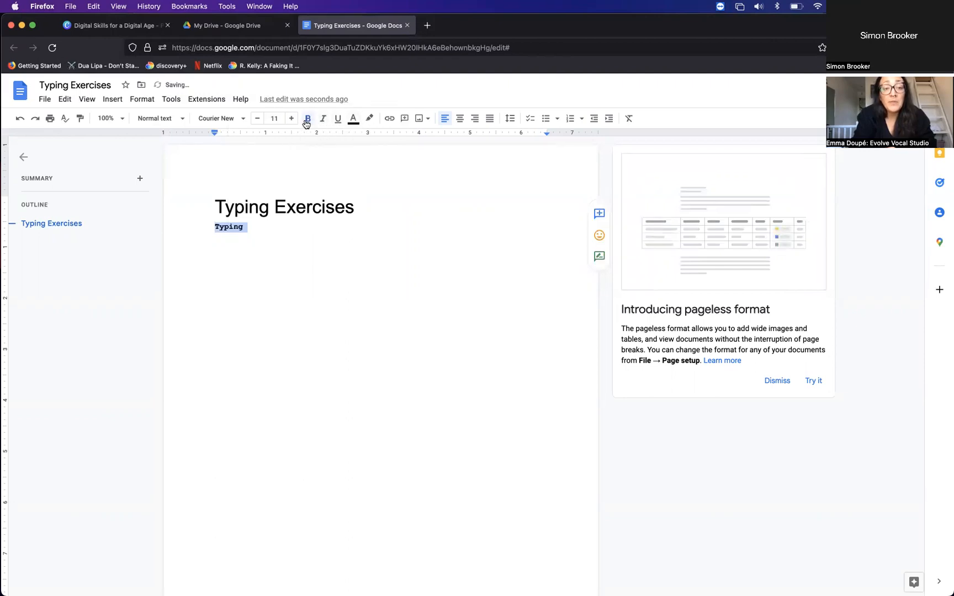
click(324, 122)
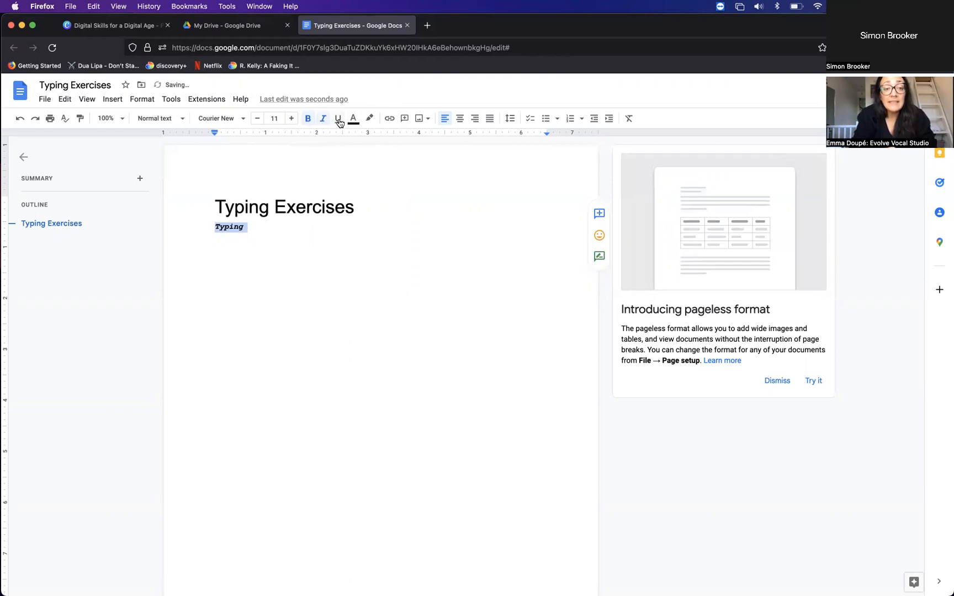
click(338, 121)
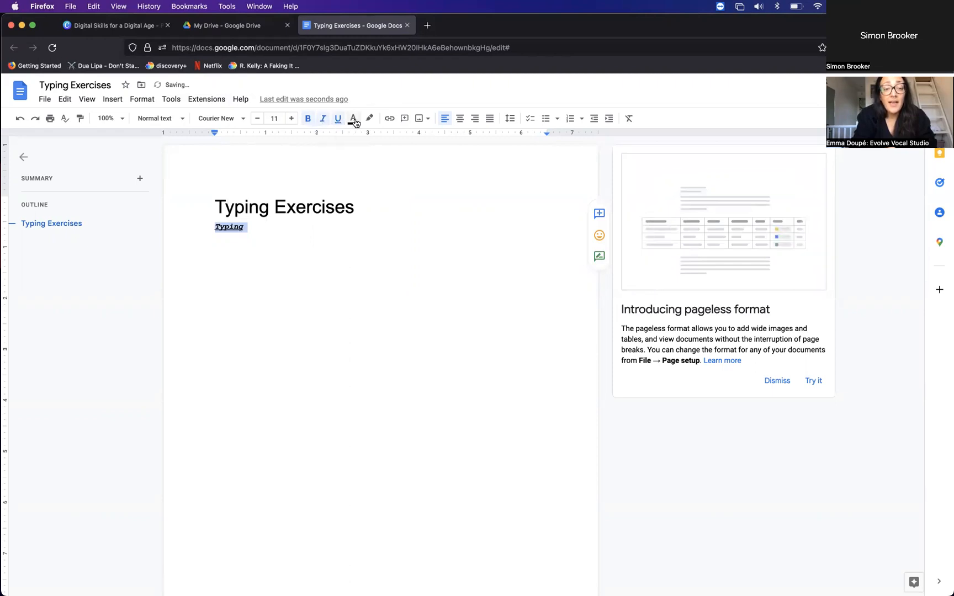
Change the text colour of the word "Typing" below the title to green and give it a highlight colour.
click(355, 121)
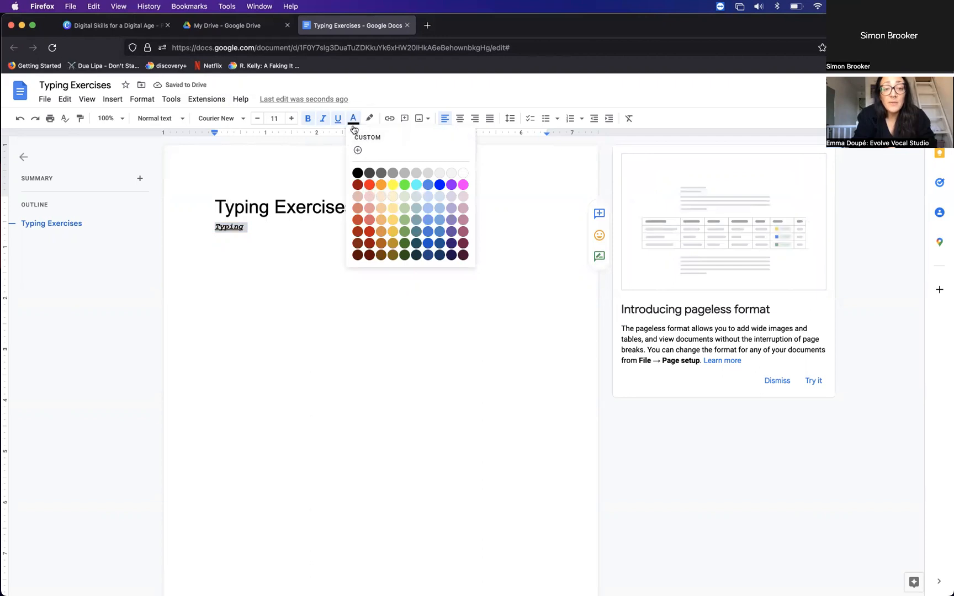
click(403, 220)
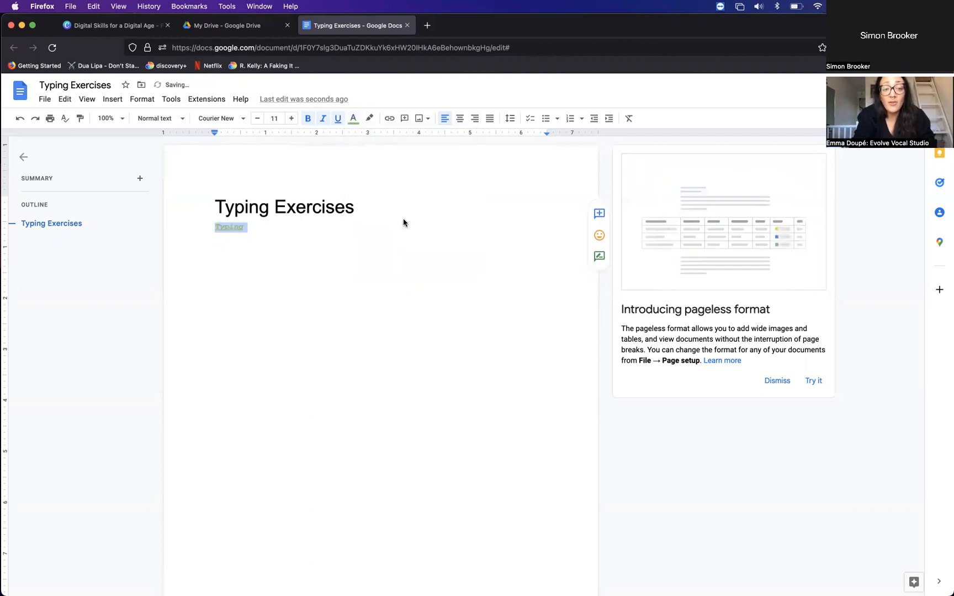
click(371, 118)
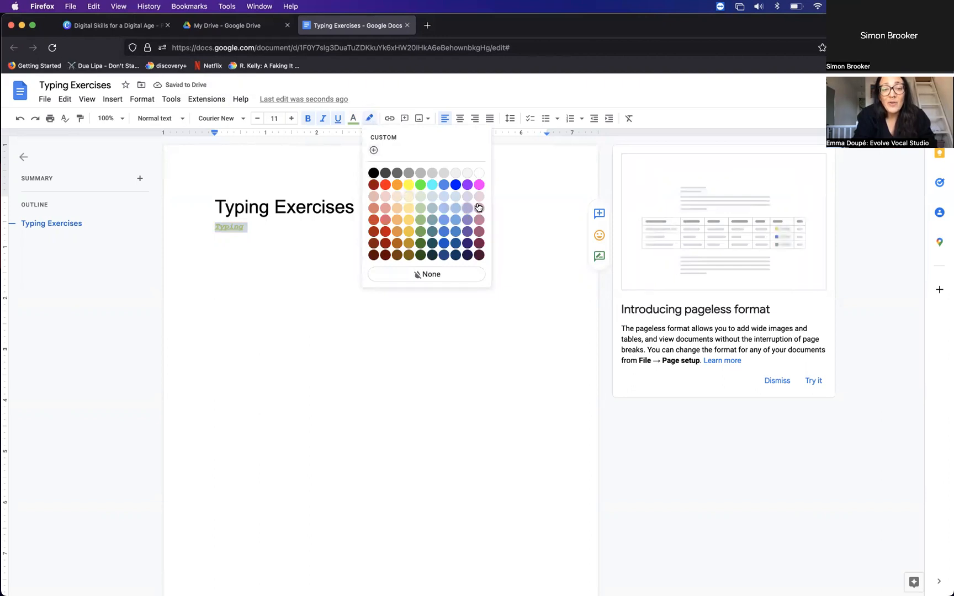
click(434, 174)
click(350, 294)
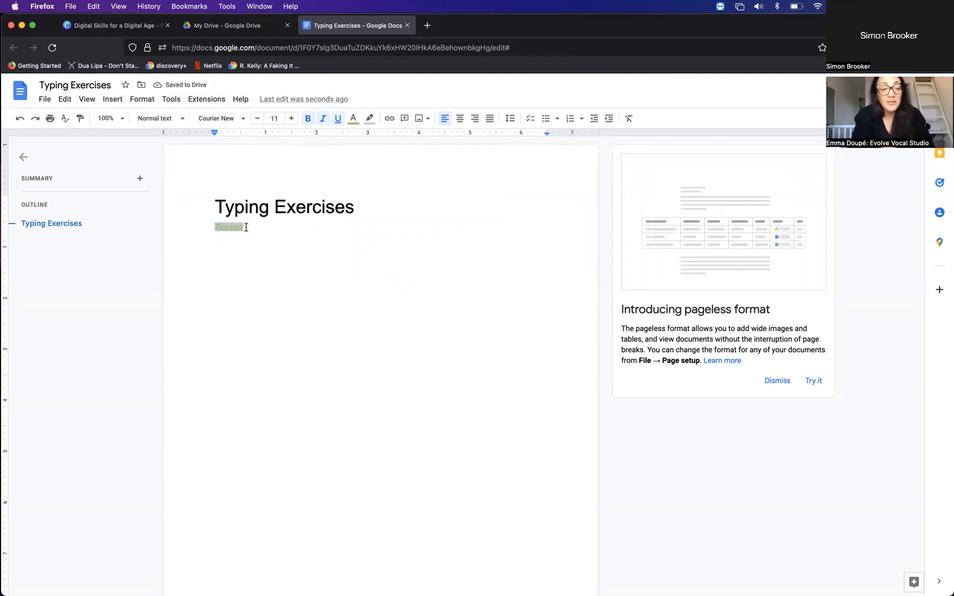
Reset the formatting of the word "Typing" below the title by applying the Normal text style.
drag(250, 227, 187, 225)
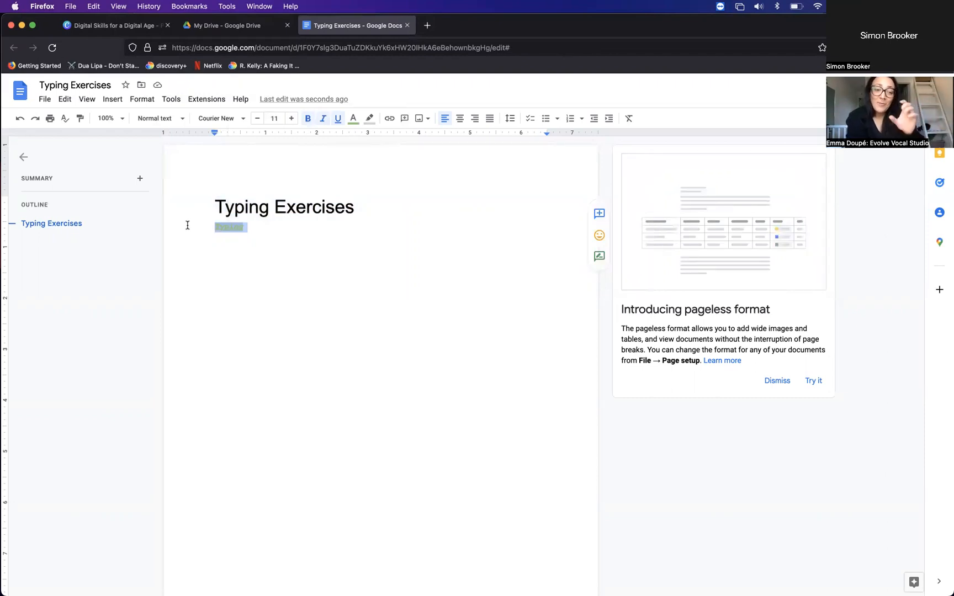
click(157, 118)
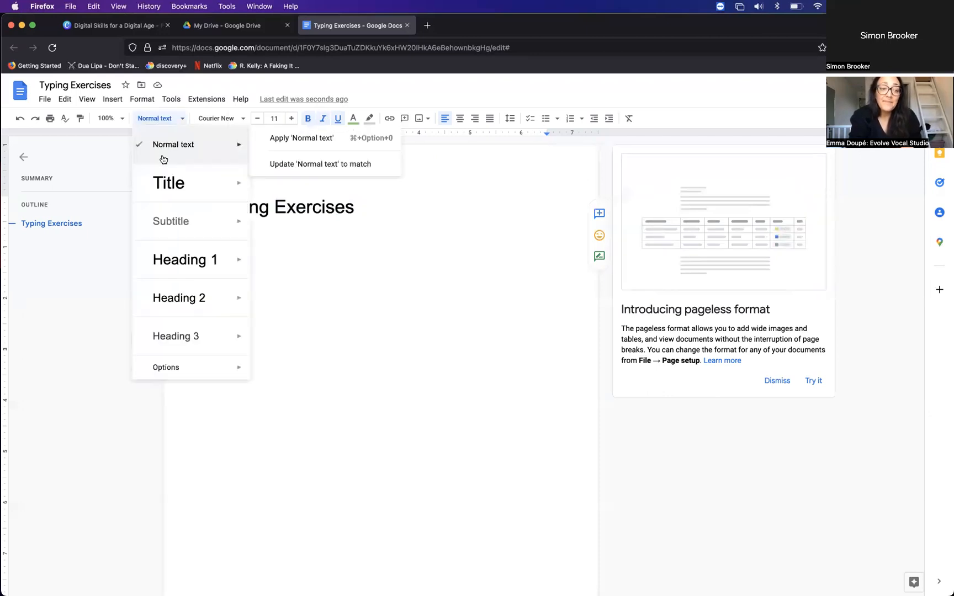
click(164, 145)
click(256, 259)
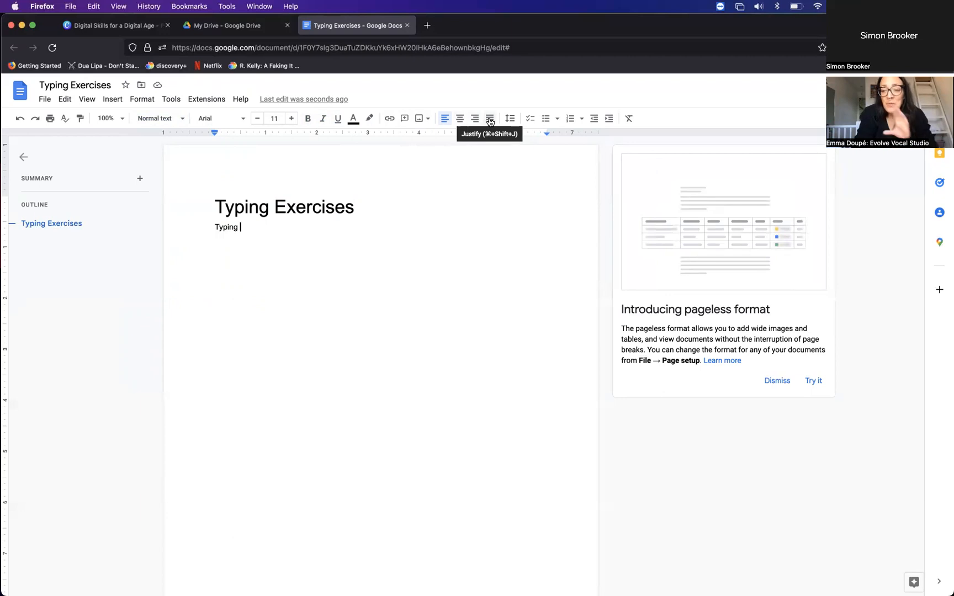
Centre the "Typing Exercises" title on the page.
drag(363, 207, 218, 198)
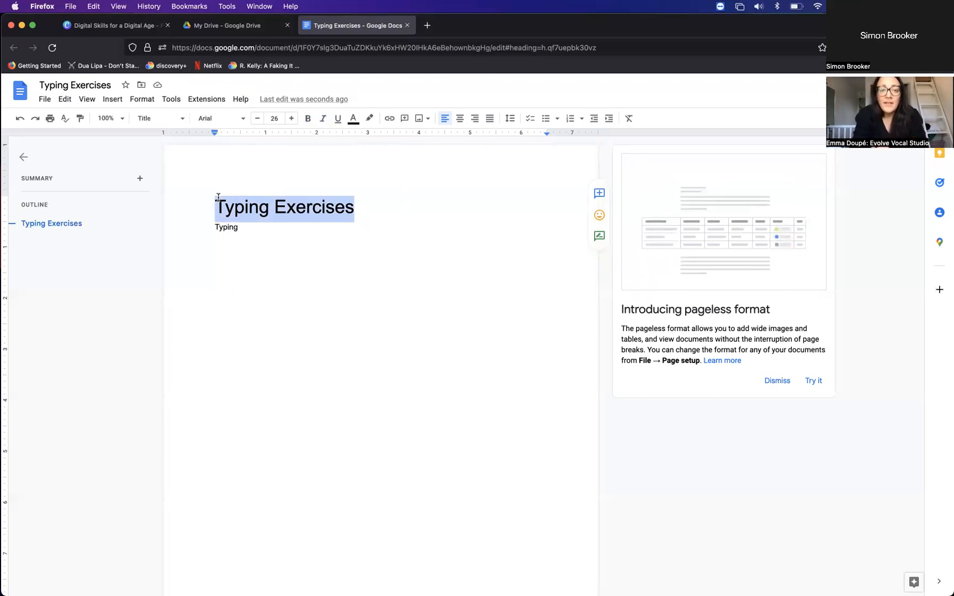
click(462, 120)
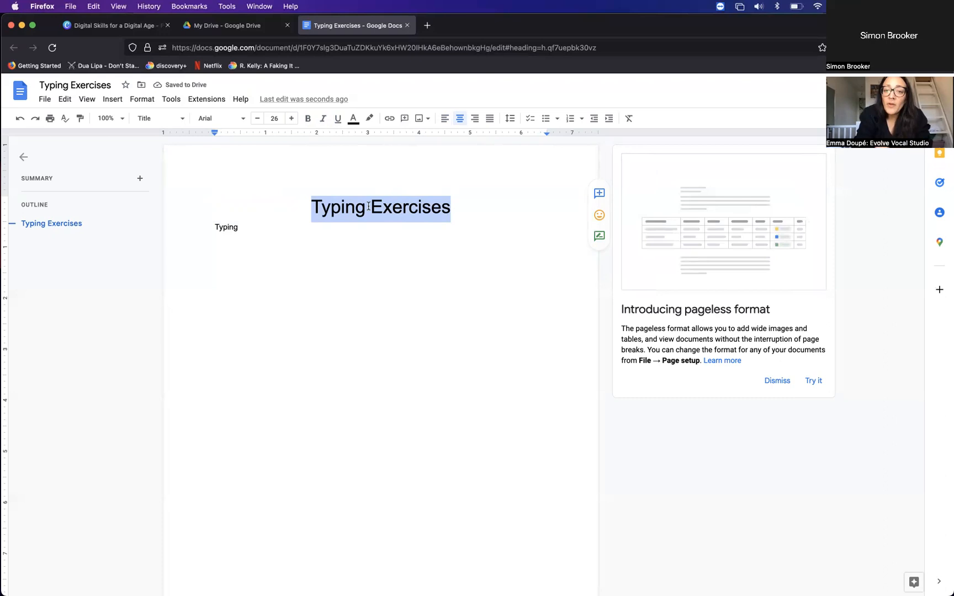
Turn the "Typing" line into a bulleted list and add an empty second bullet below it.
click(381, 235)
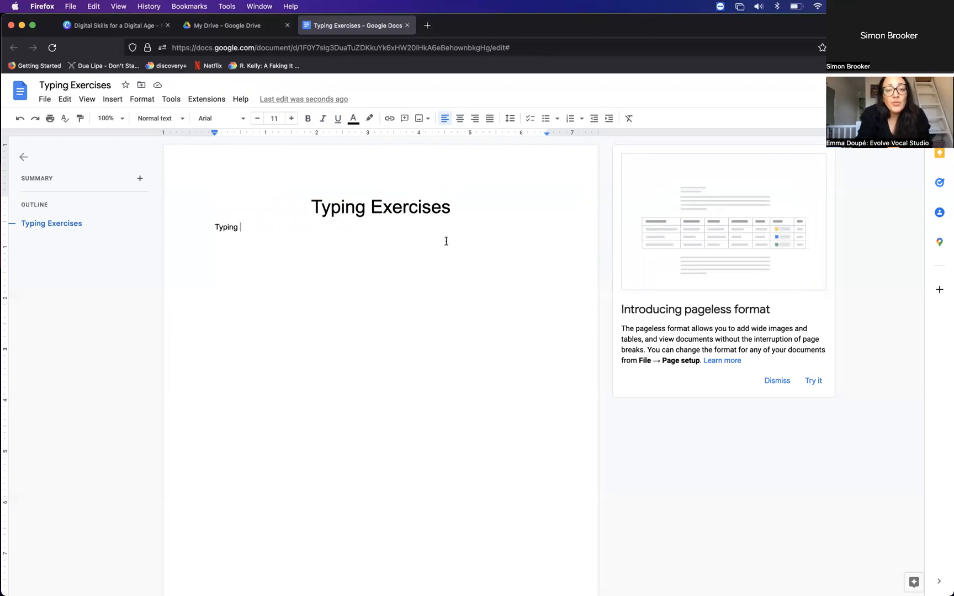
click(547, 118)
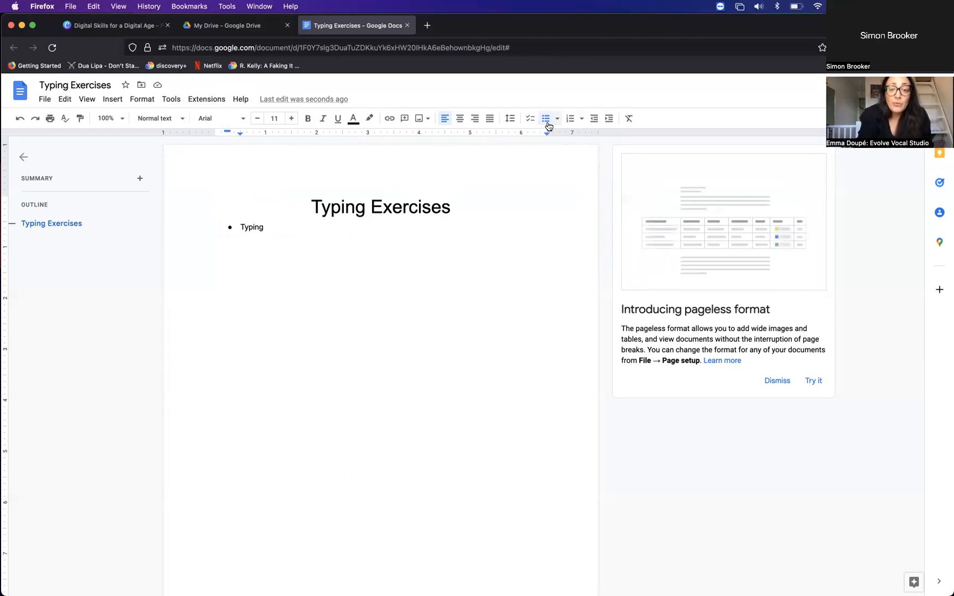
key(Return)
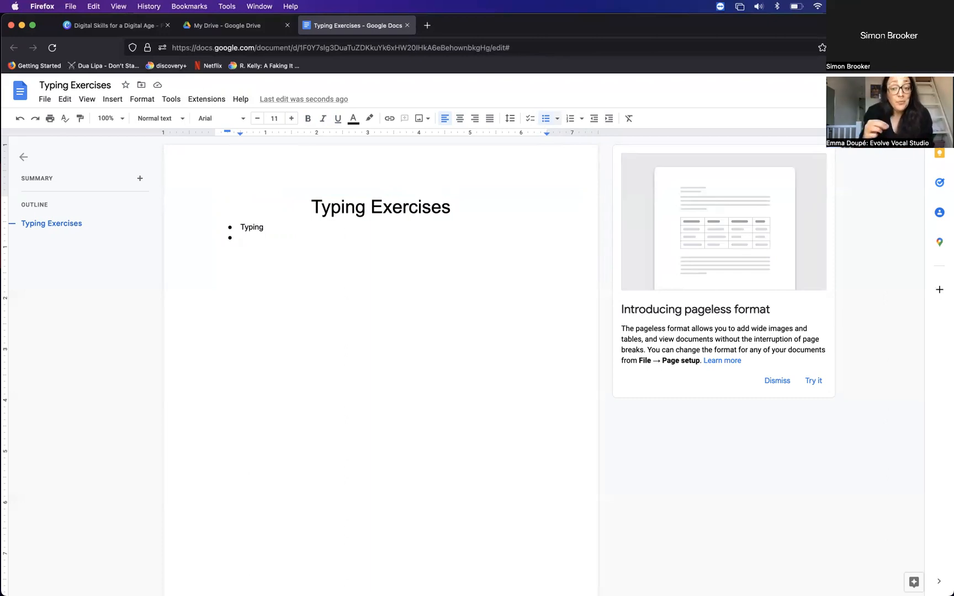
Try increasing and decreasing the indent of the empty second bullet, leaving it one level below "Typing".
click(609, 120)
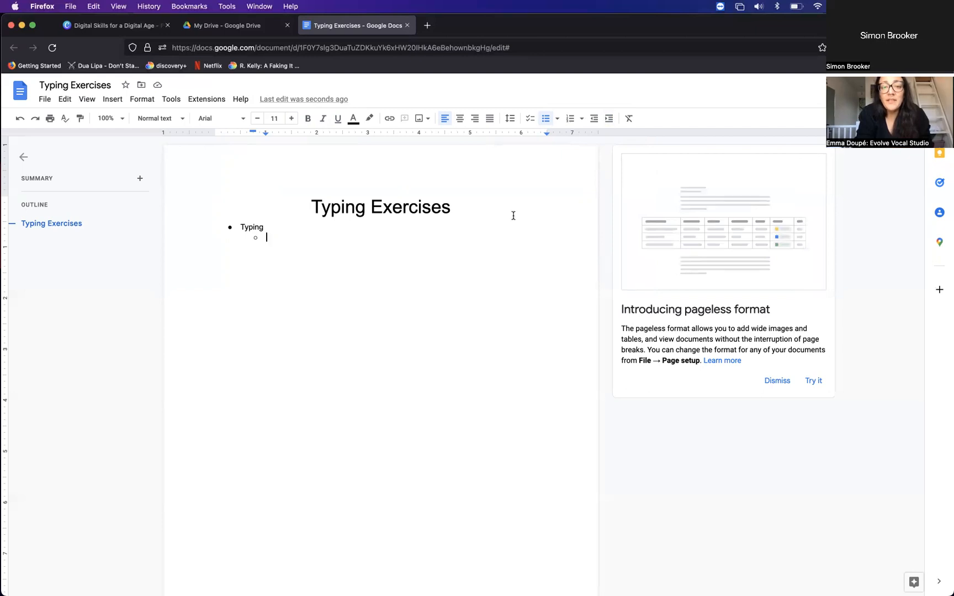
click(594, 120)
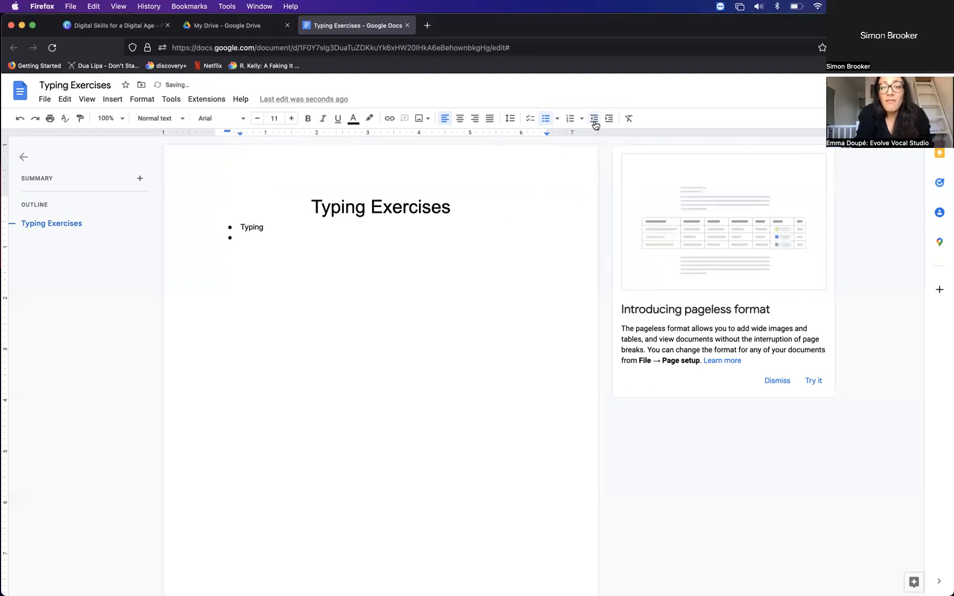
click(607, 121)
click(607, 121)
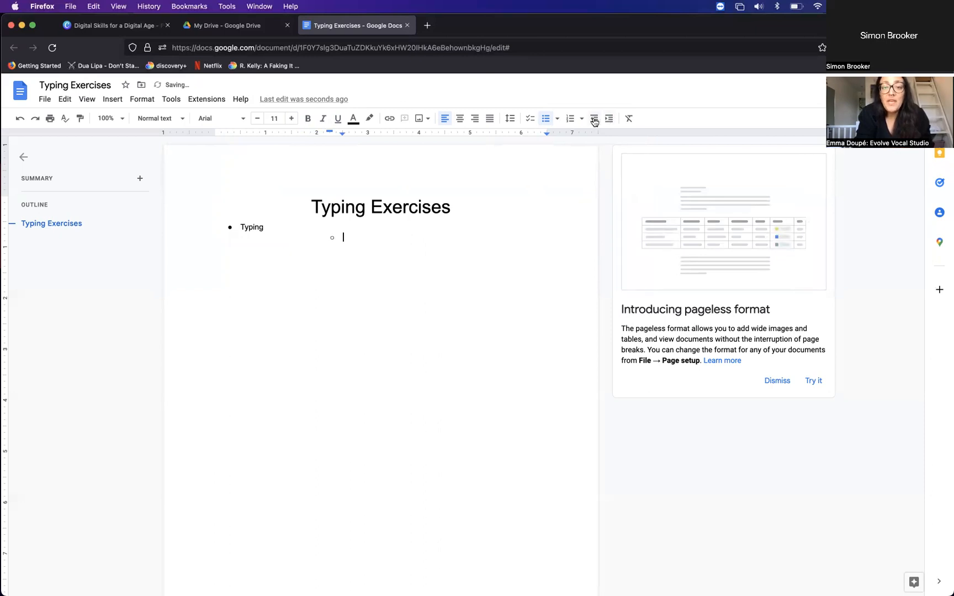
click(595, 120)
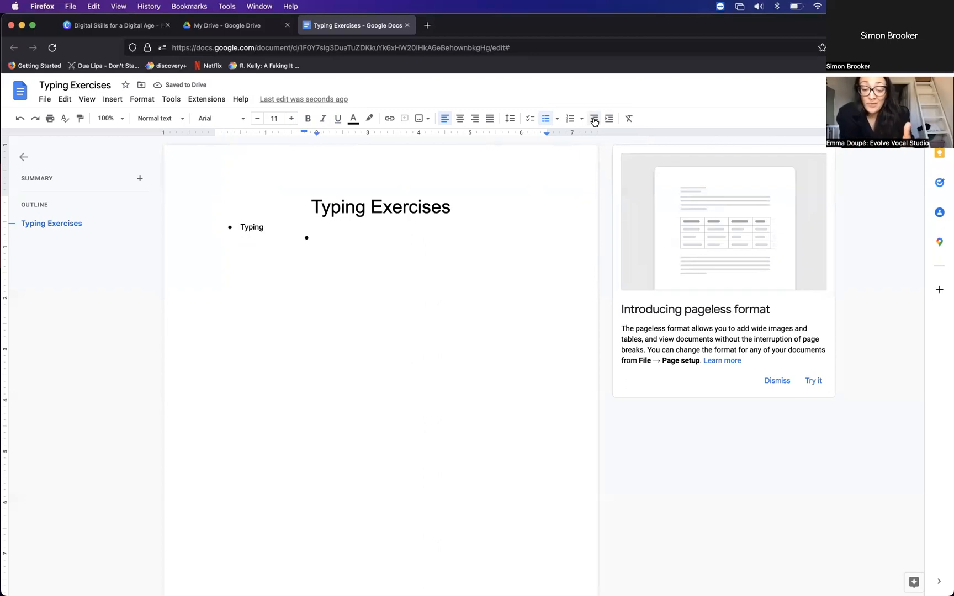
click(595, 121)
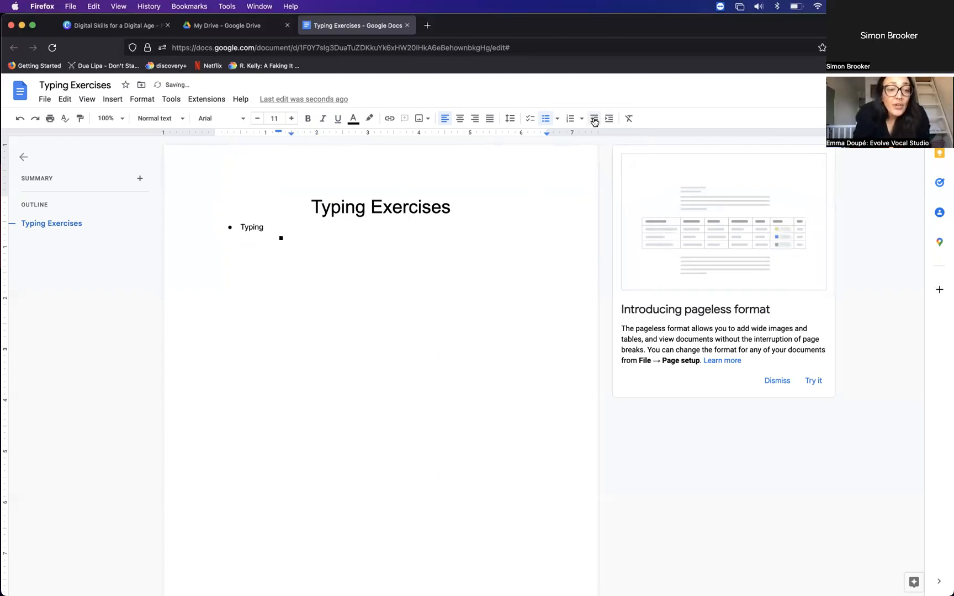
click(595, 121)
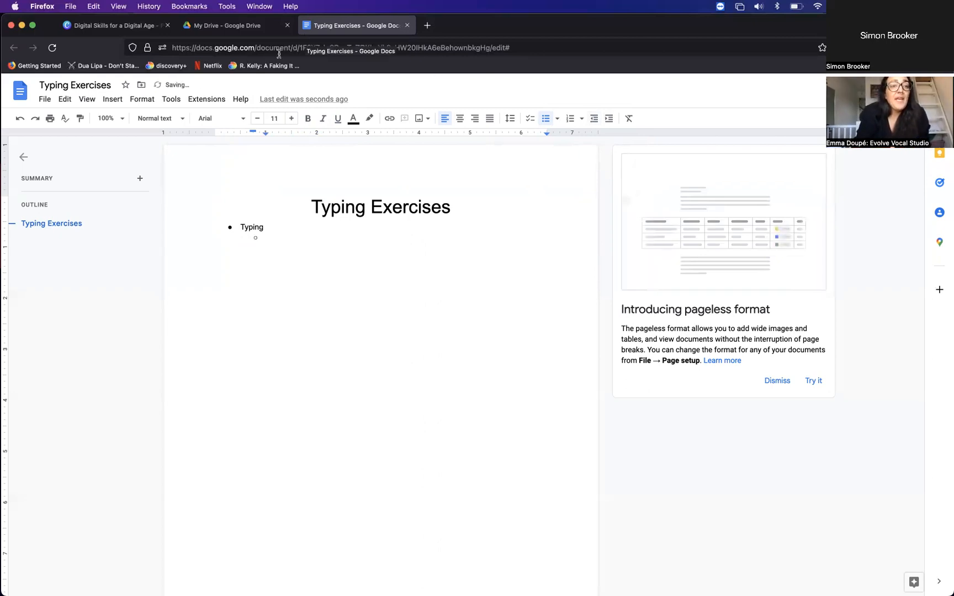
Switch to the Canva presentation "Digital Skills for a Digital Age" and show slide 39, "Let's Get Typing!".
click(108, 28)
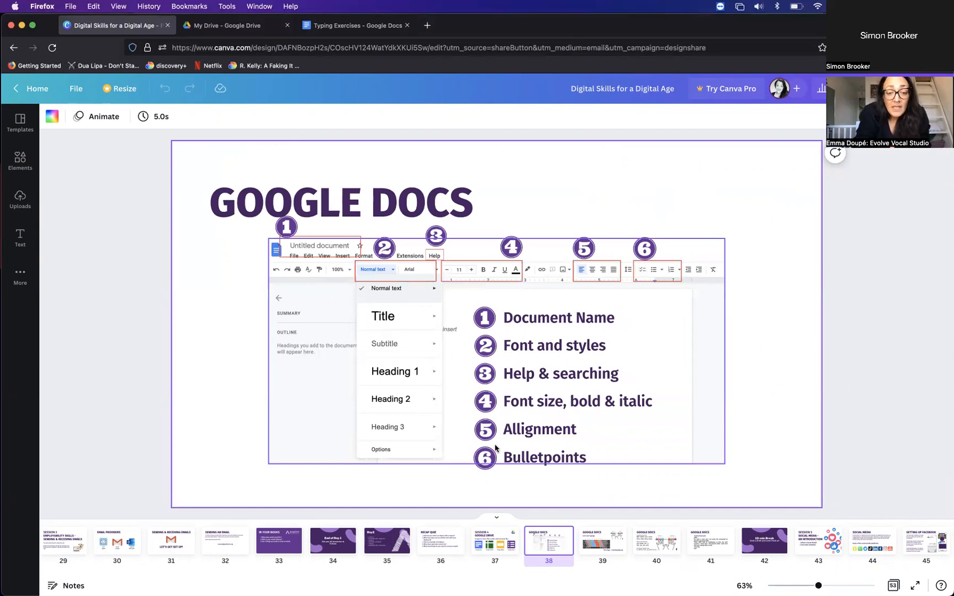
click(597, 539)
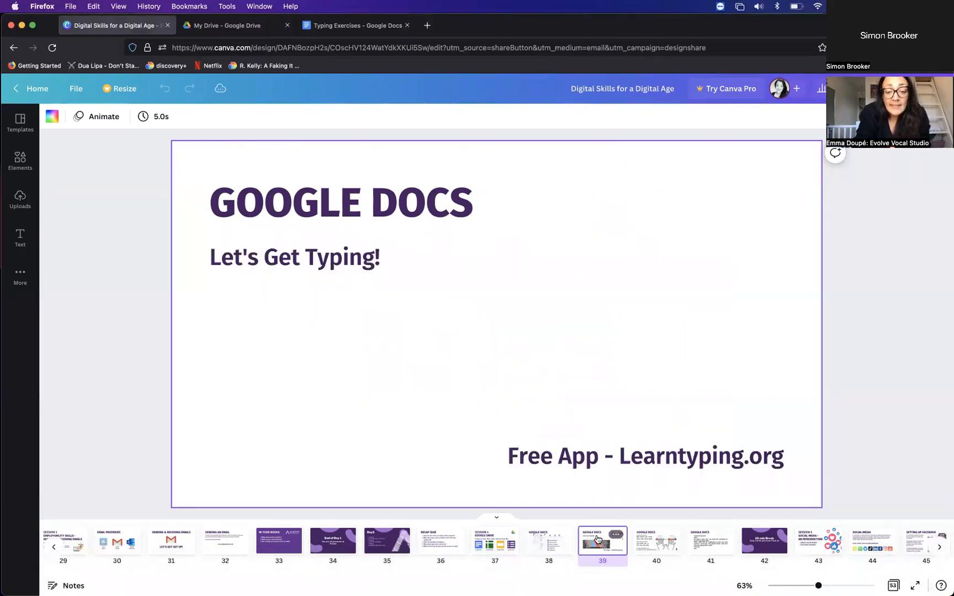